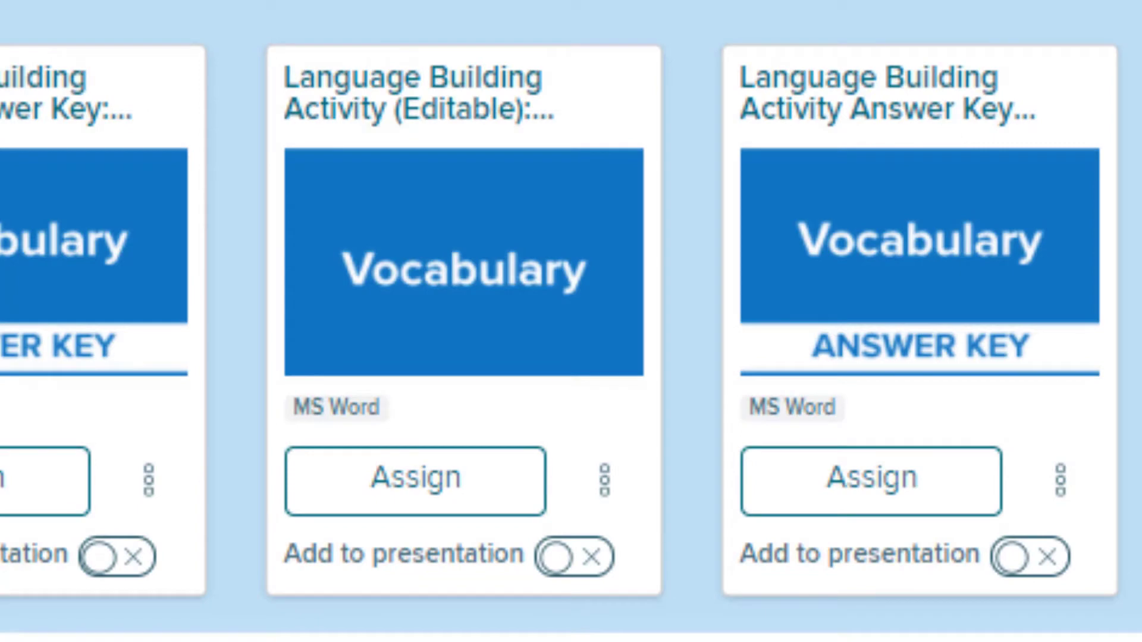
- Assign the editable Language Building Activity vocabulary resource to students
{"action": "left_click", "coordinate": [400, 485]}
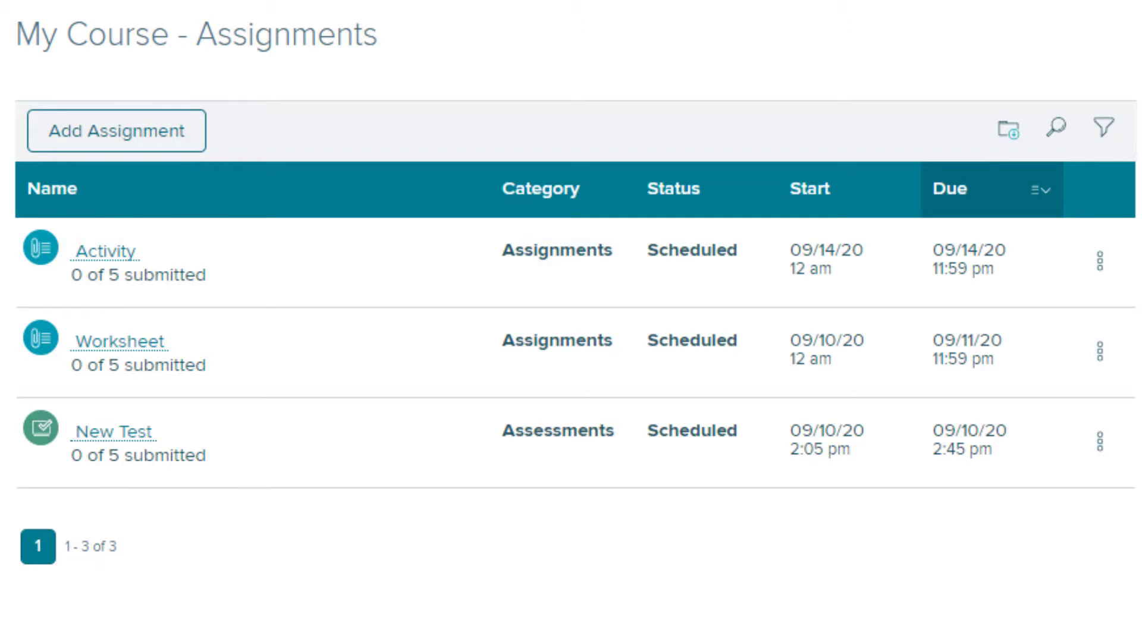
- Check the Activity's Classroom sharing setting and bring up its three-dot actions menu
{"action": "left_click", "coordinate": [105, 262]}
{"action": "left_click", "coordinate": [291, 142]}
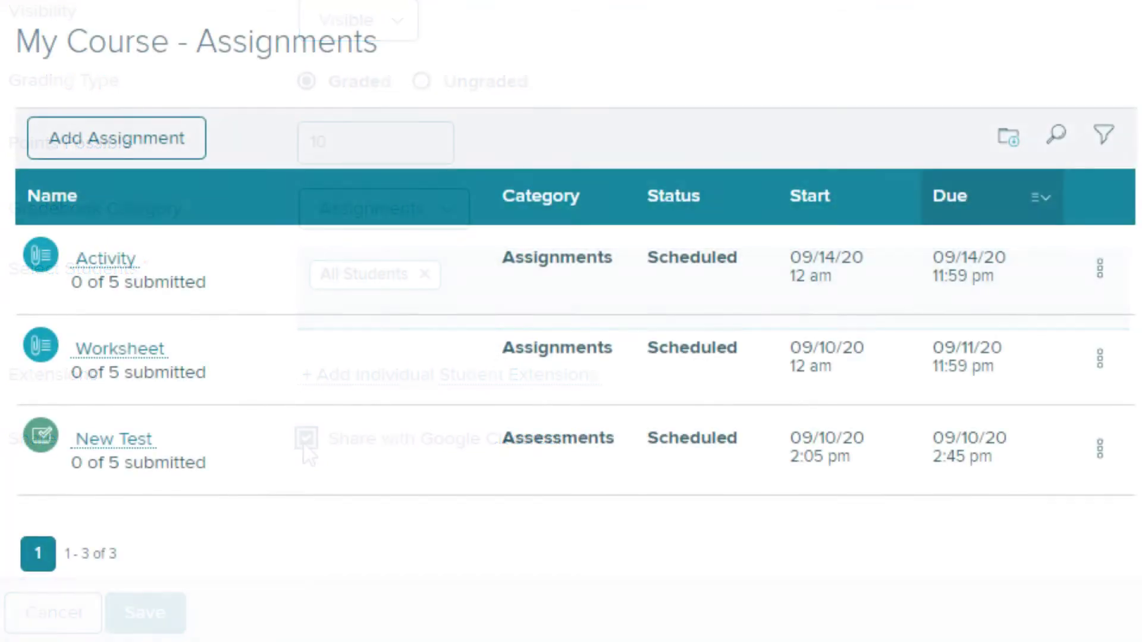
{"action": "left_click", "coordinate": [1100, 271]}
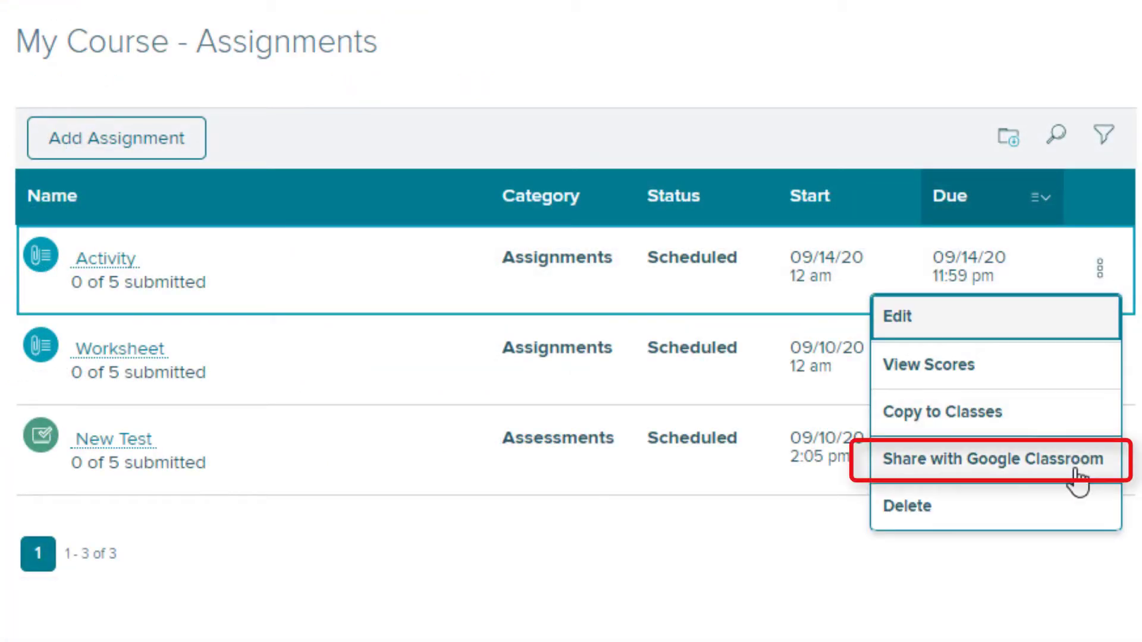
- Share the Activity to Ms. Lee's Class in Google Classroom as a new assignment
{"action": "left_click", "coordinate": [1076, 479]}
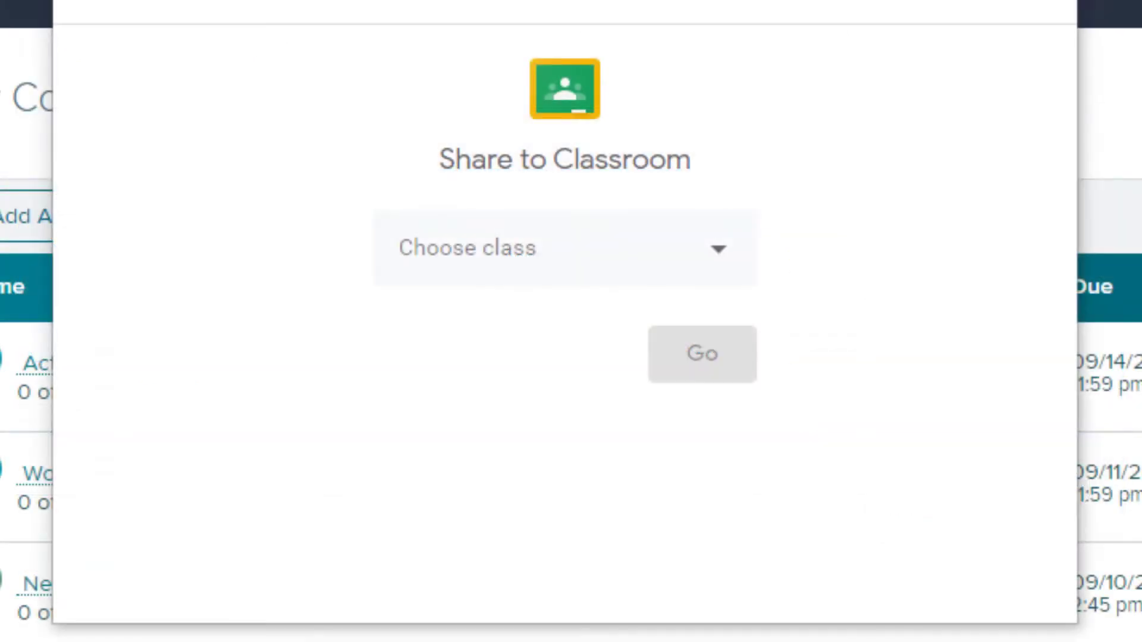
{"action": "left_click", "coordinate": [721, 256]}
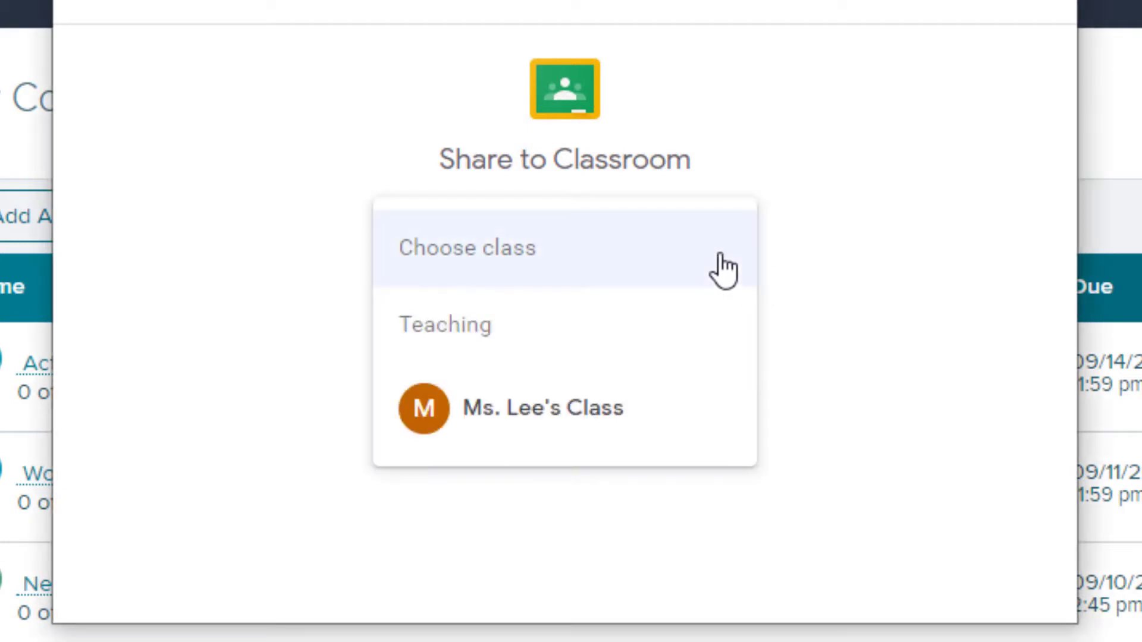
{"action": "left_click", "coordinate": [616, 446]}
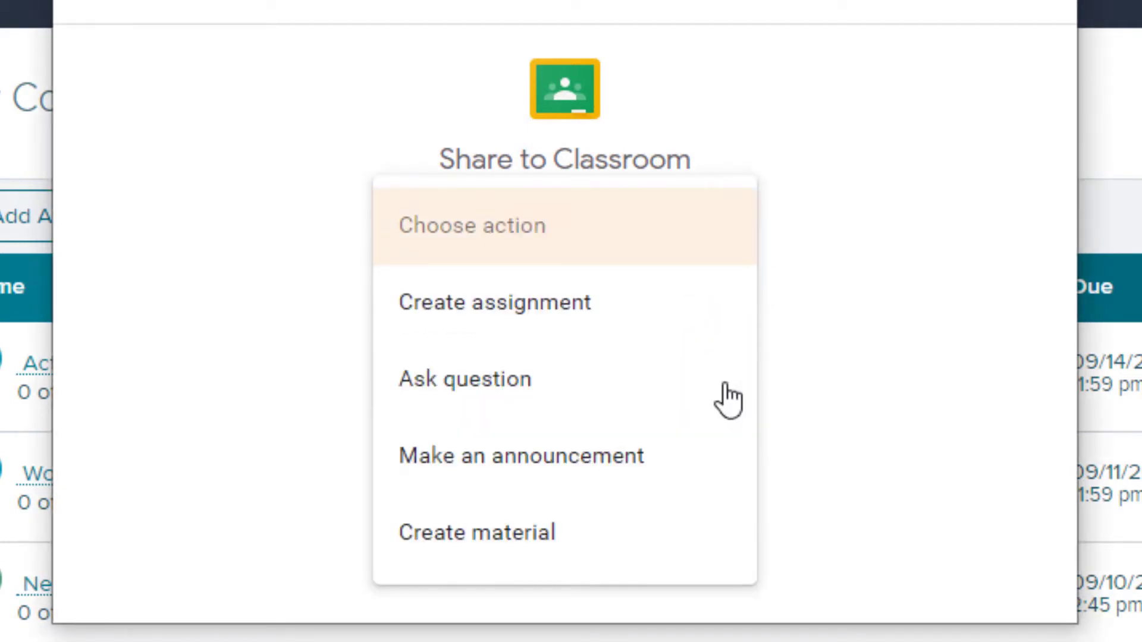
{"action": "left_click", "coordinate": [518, 325]}
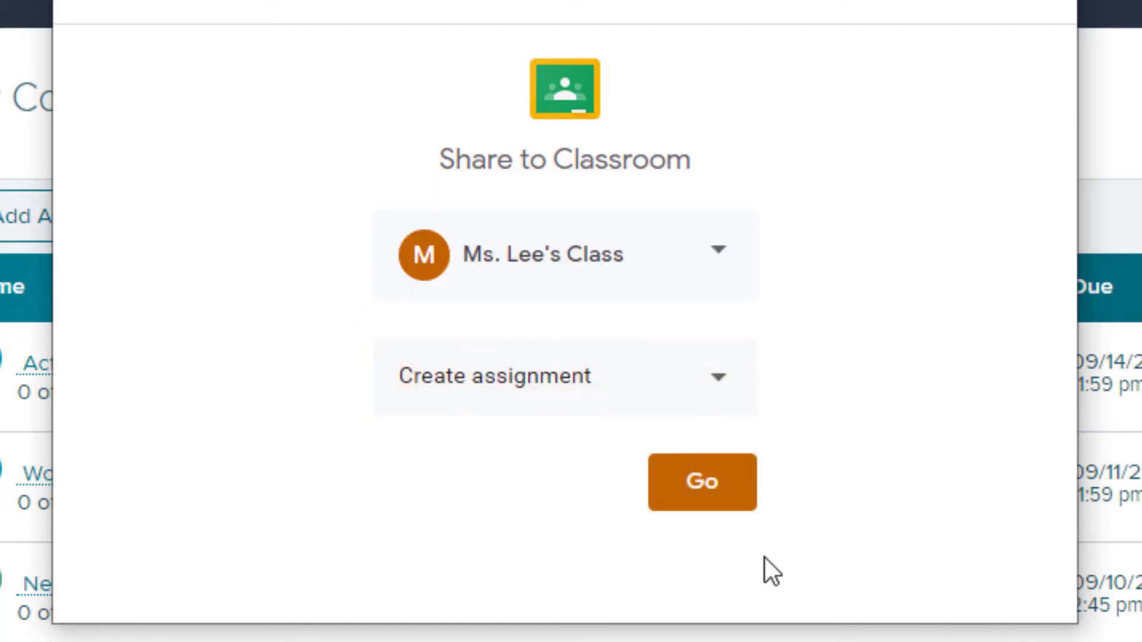
{"action": "left_click", "coordinate": [728, 502]}
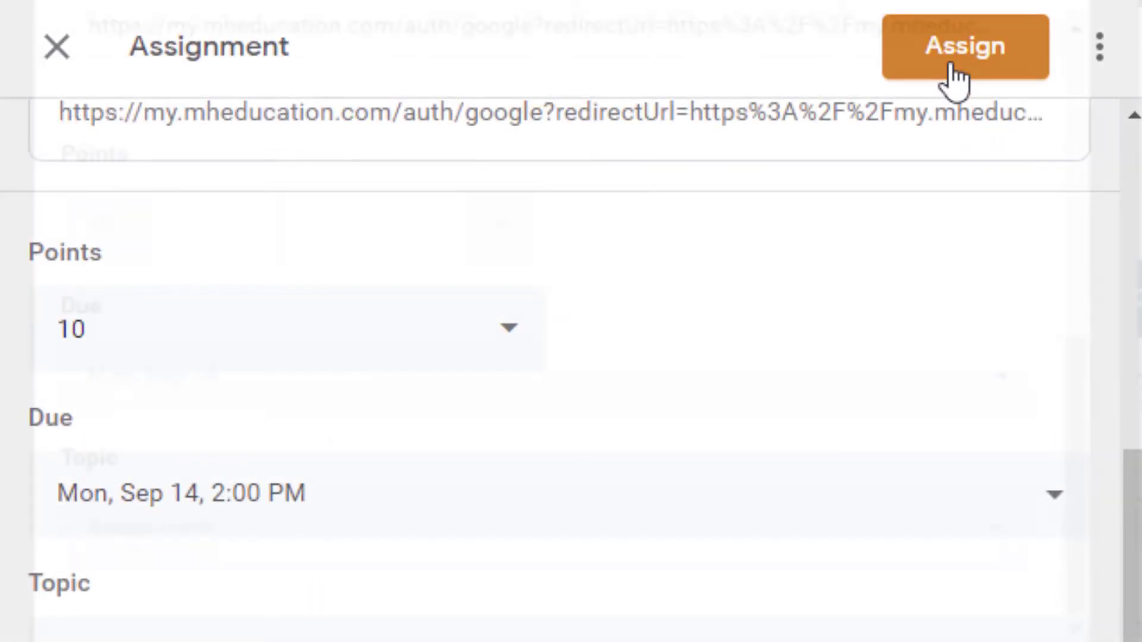
- Assign the Activity to Ms. Lee's Class and view the new post in the stream
{"action": "left_click", "coordinate": [954, 78]}
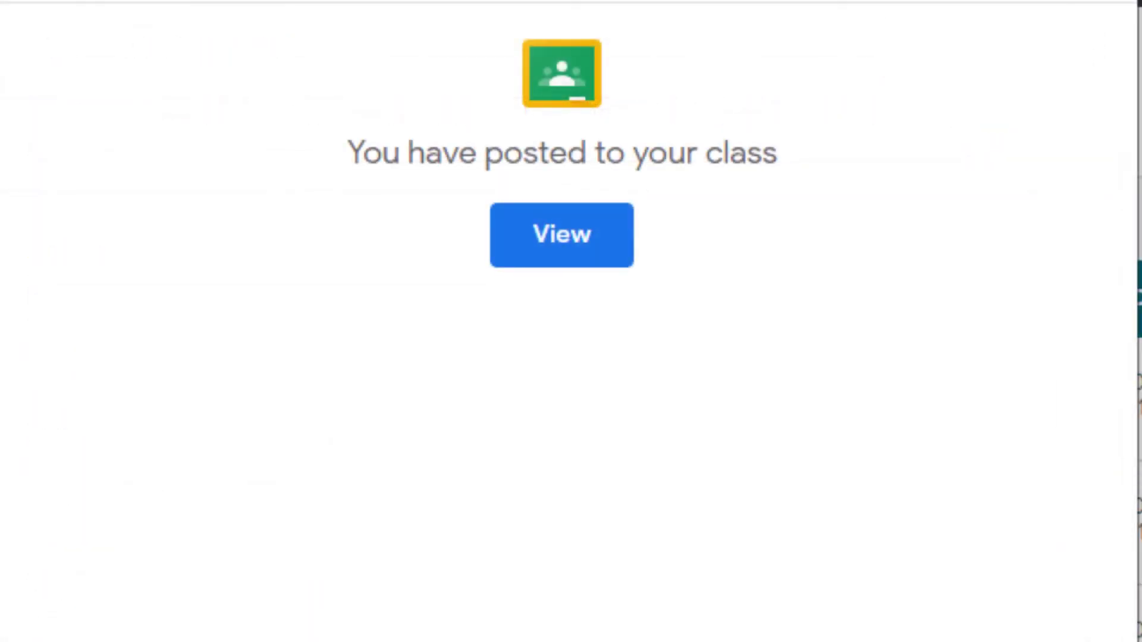
{"action": "left_click", "coordinate": [578, 259]}
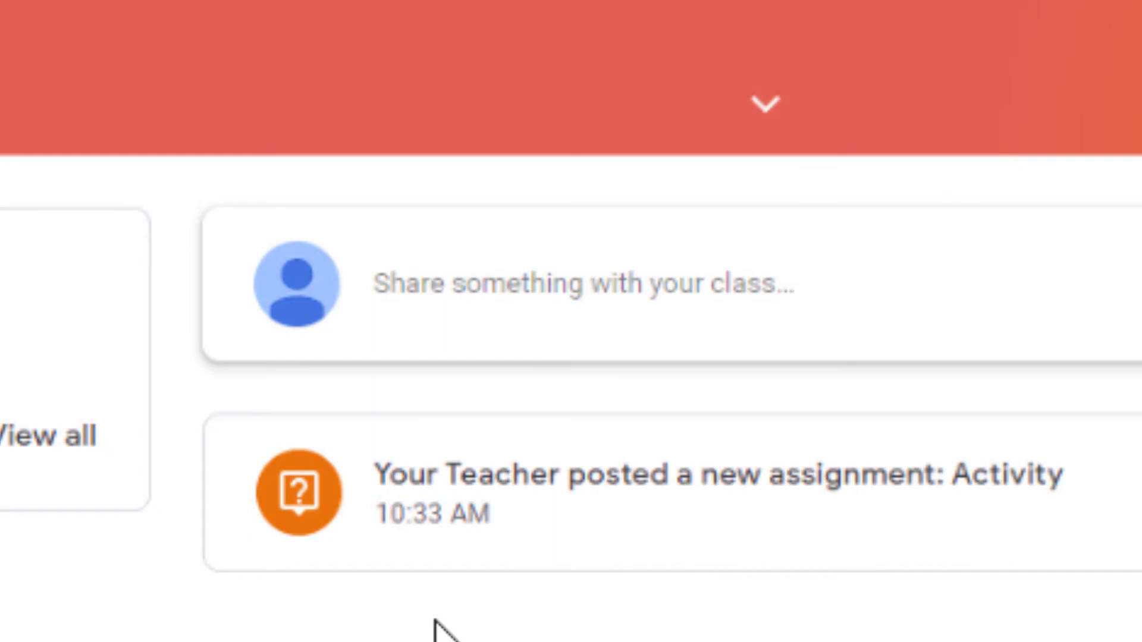
- Open the Activity post and follow its Login | McGraw-Hill link
{"action": "left_click", "coordinate": [581, 529]}
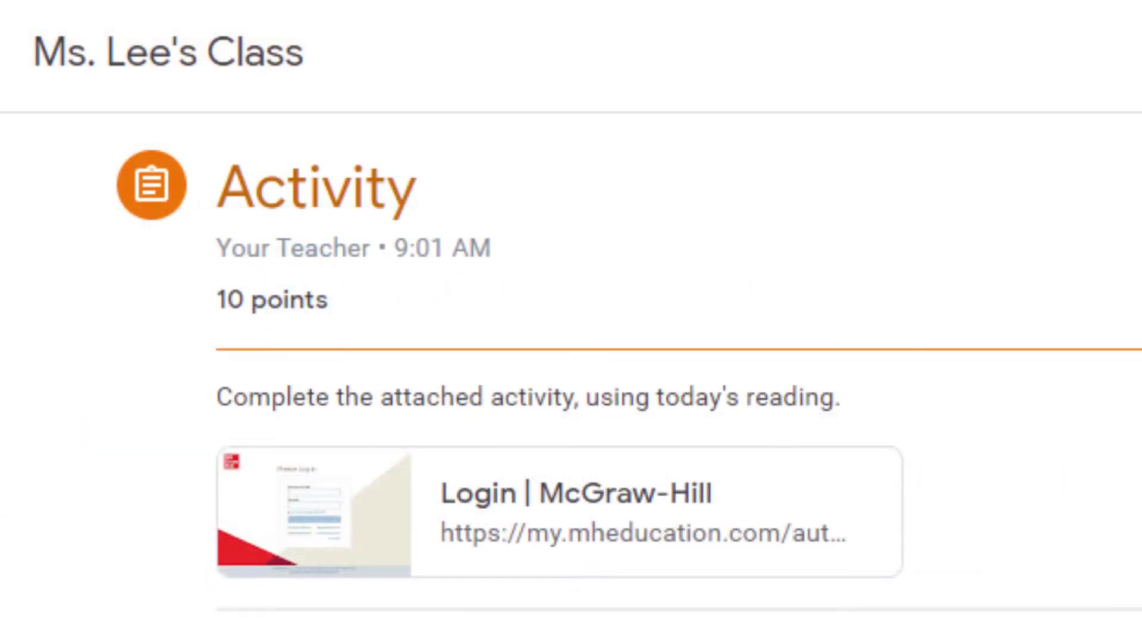
{"action": "left_click", "coordinate": [544, 544]}
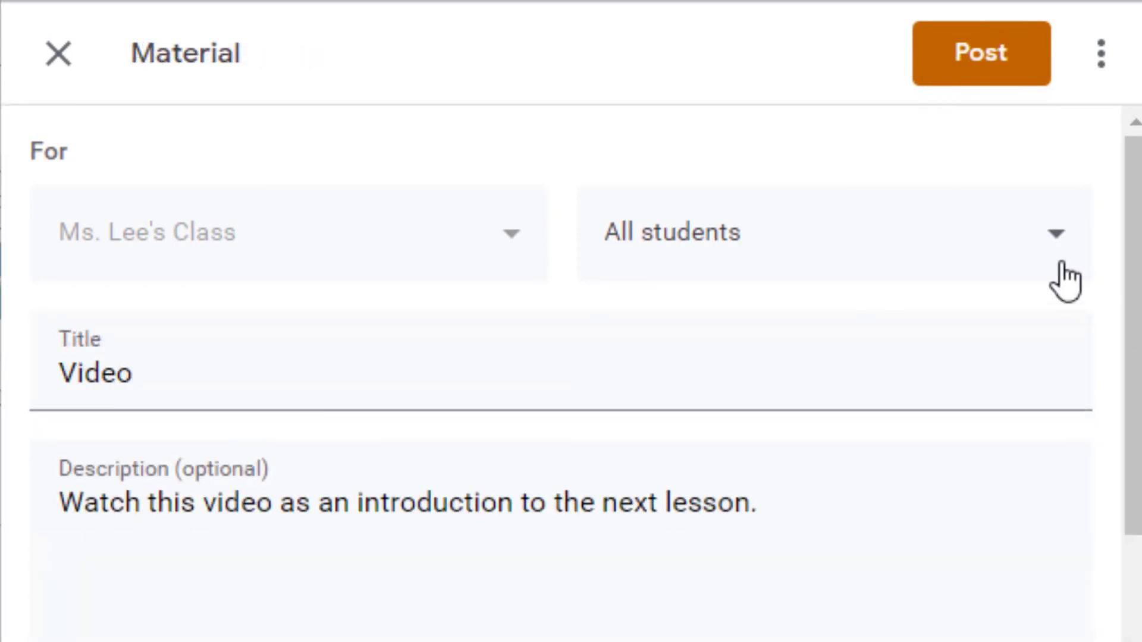
- Post the Video material to Ms. Lee's Class
{"action": "left_click", "coordinate": [985, 98]}
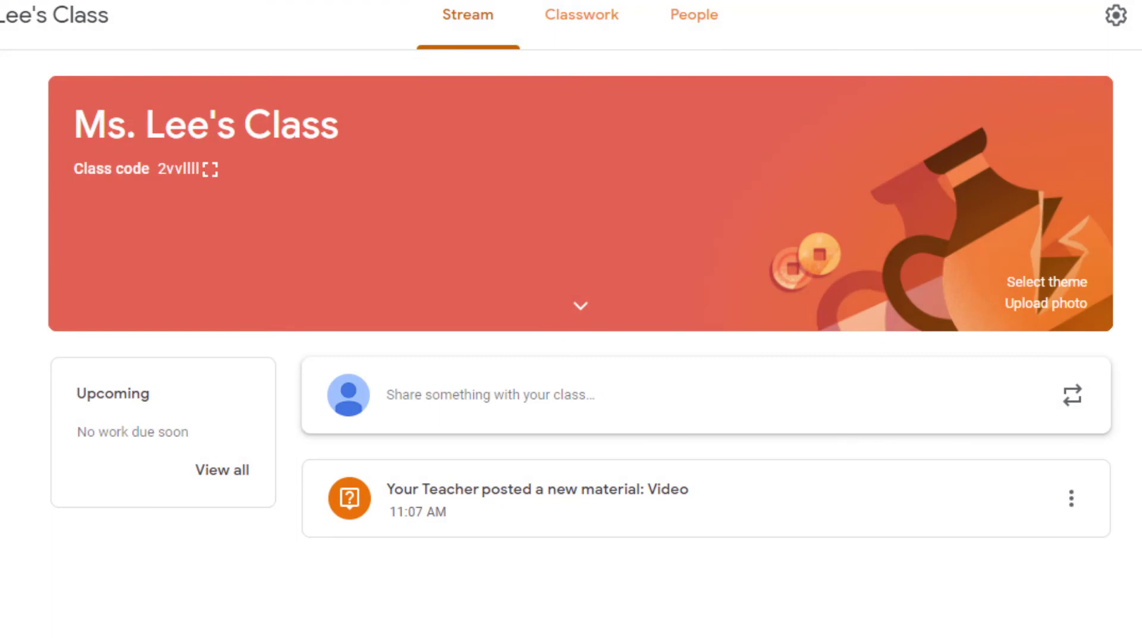